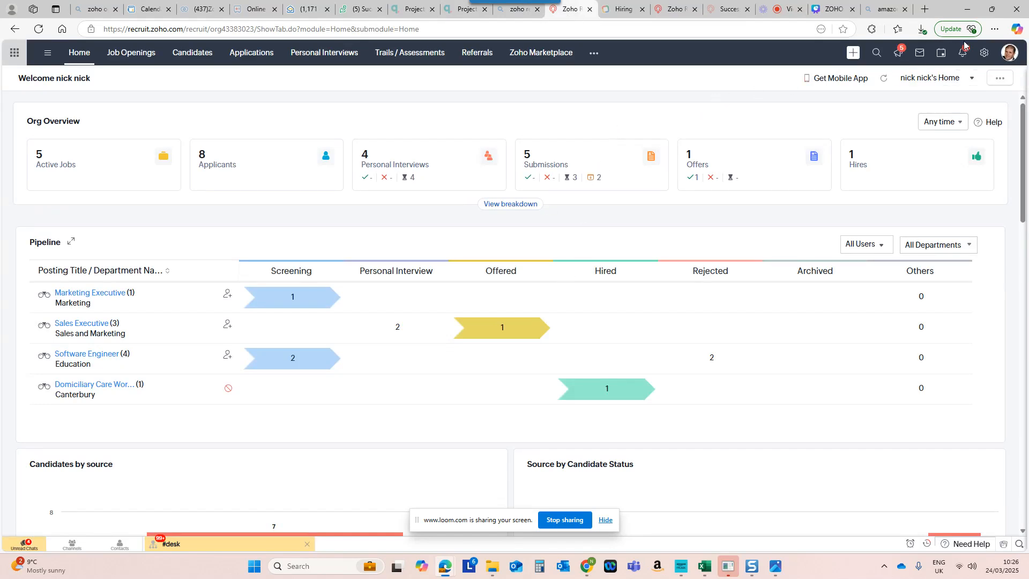
Open the default Candidate application form from the career site settings in Setup
{"action": "left_click", "coordinate": [985, 52]}
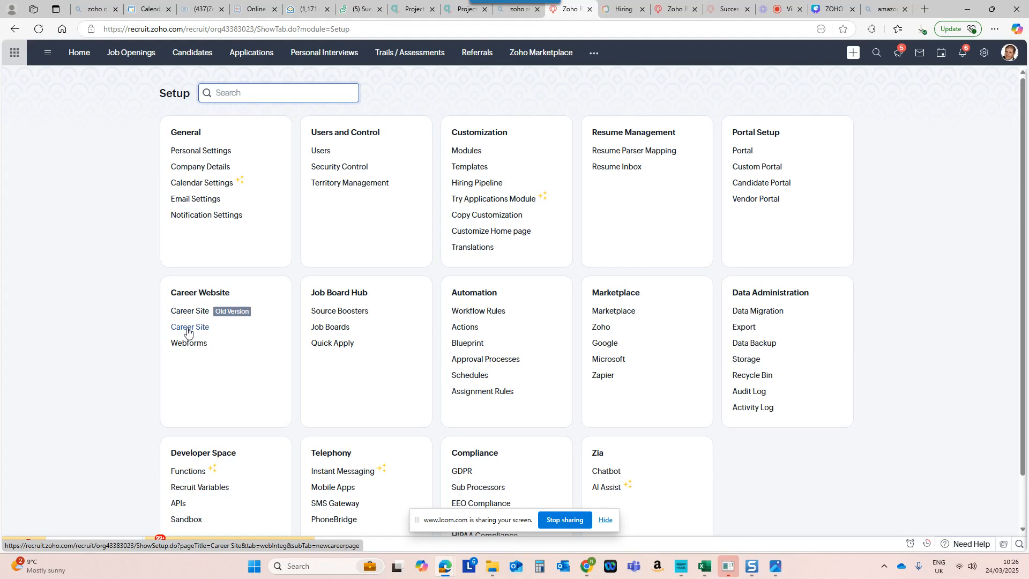
{"action": "left_click", "coordinate": [187, 330]}
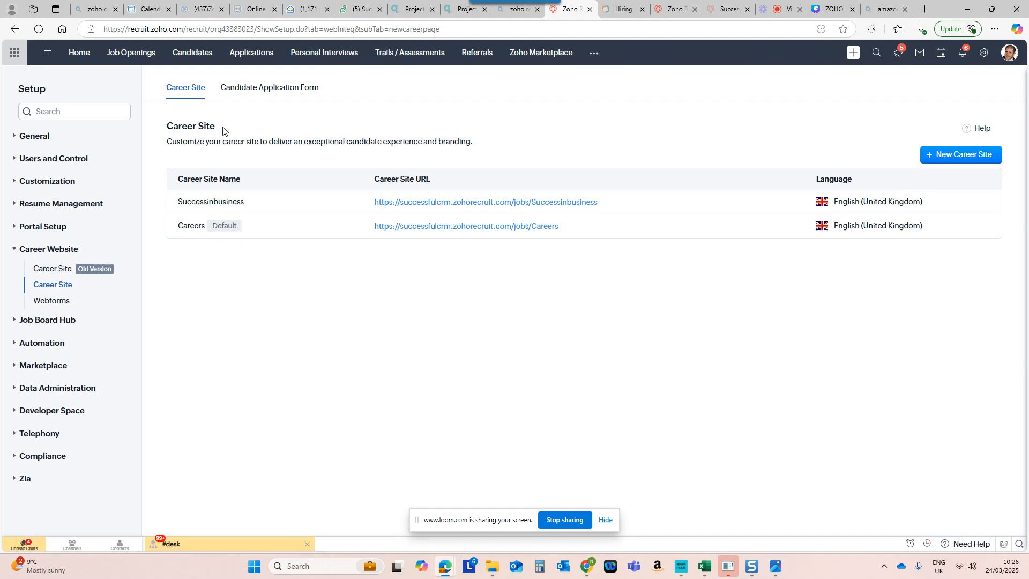
{"action": "left_click", "coordinate": [245, 91]}
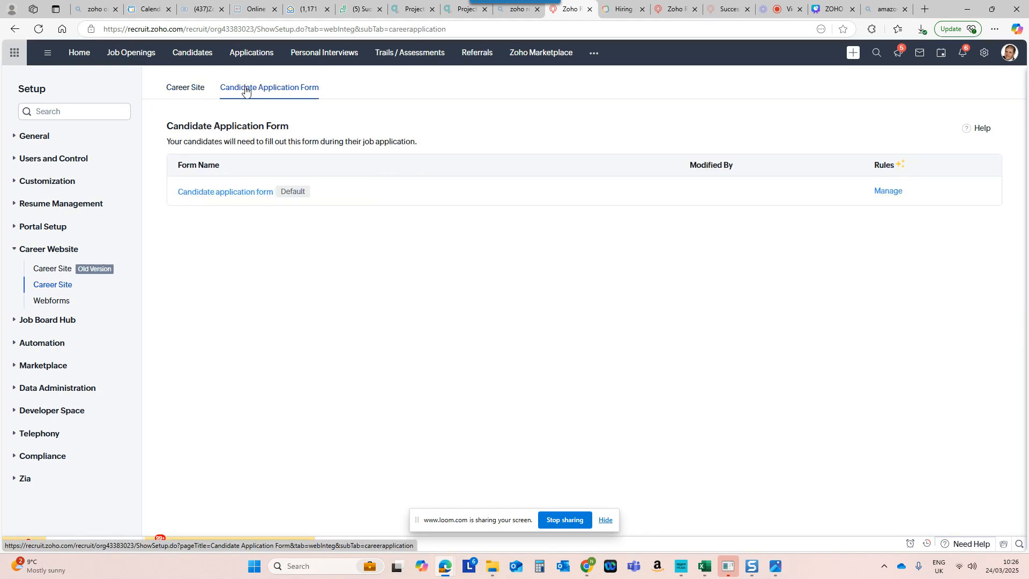
{"action": "left_click", "coordinate": [214, 194]}
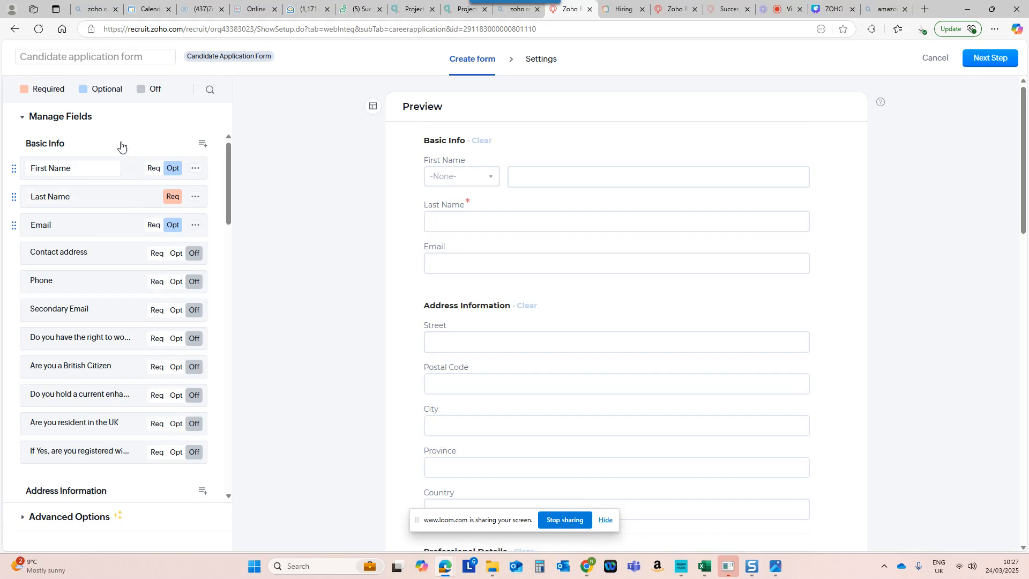
Review the form's field settings from Basic Info through Experience Details and return to the Candidate Application Form list
{"action": "scroll", "coordinate": [97, 271], "scroll_direction": "down", "scroll_amount": 8}
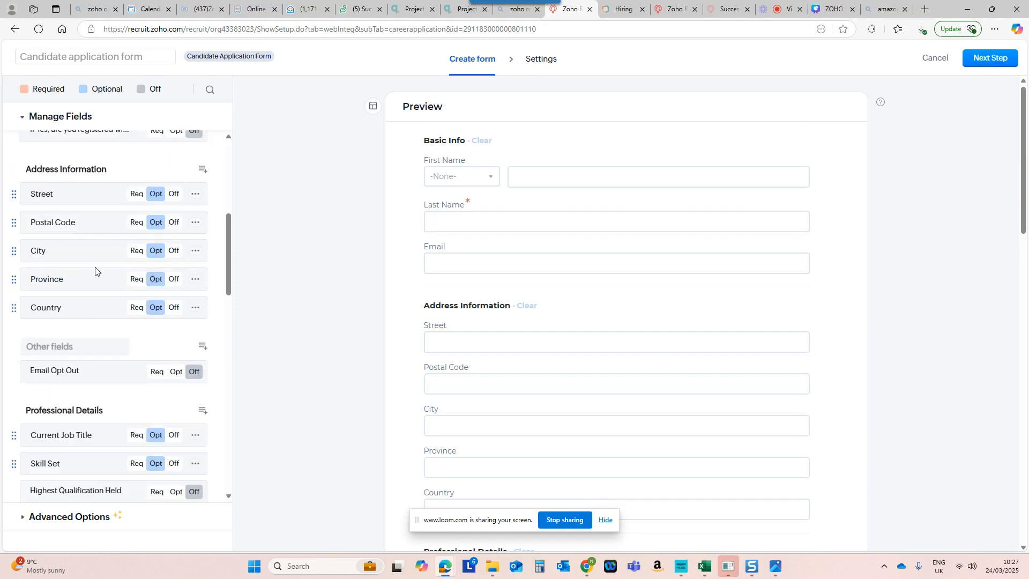
{"action": "scroll", "coordinate": [96, 271], "scroll_direction": "down", "scroll_amount": 4}
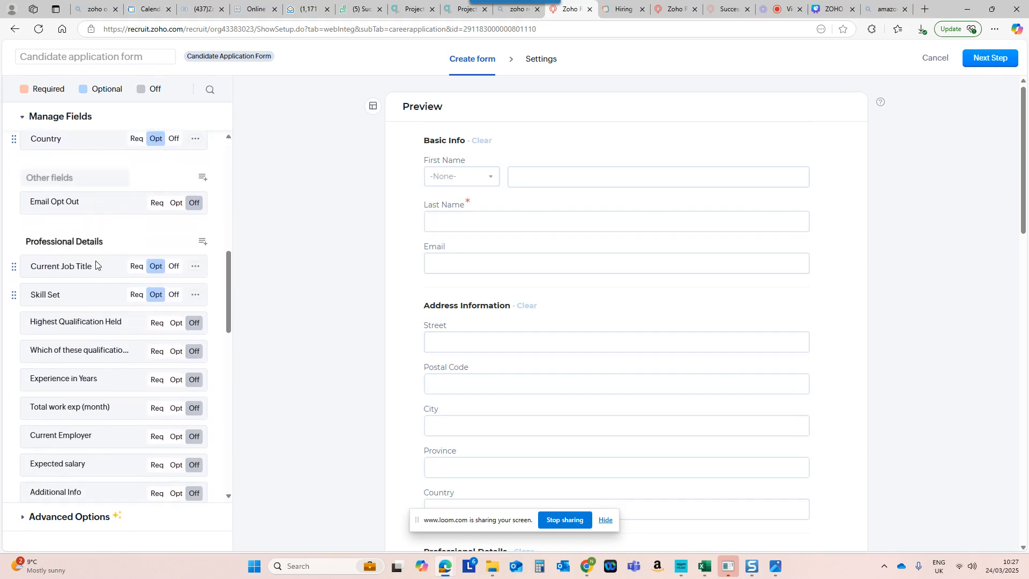
{"action": "scroll", "coordinate": [95, 260], "scroll_direction": "down", "scroll_amount": 12}
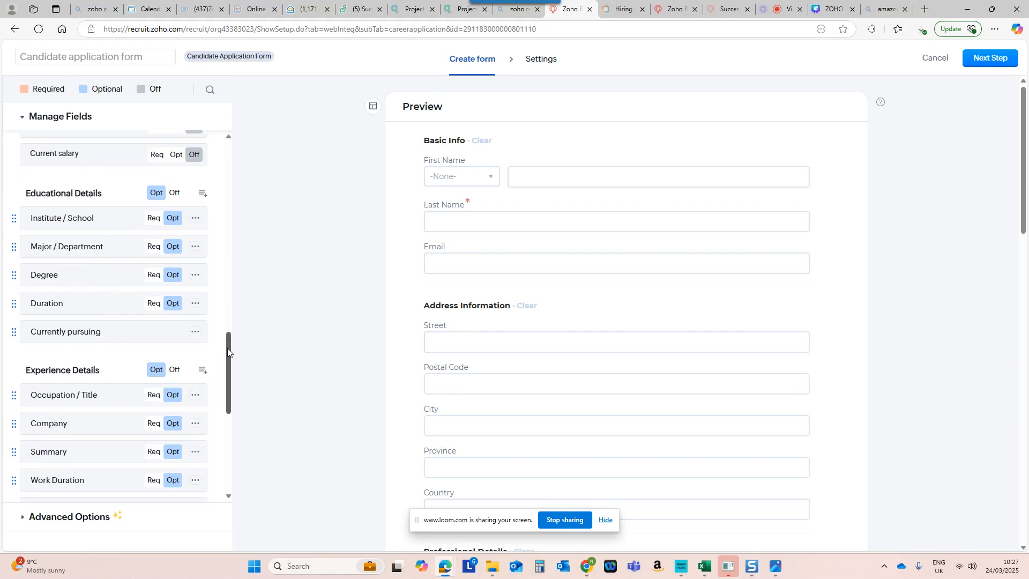
{"action": "left_click_drag", "start_coordinate": [227, 349], "coordinate": [223, 147]}
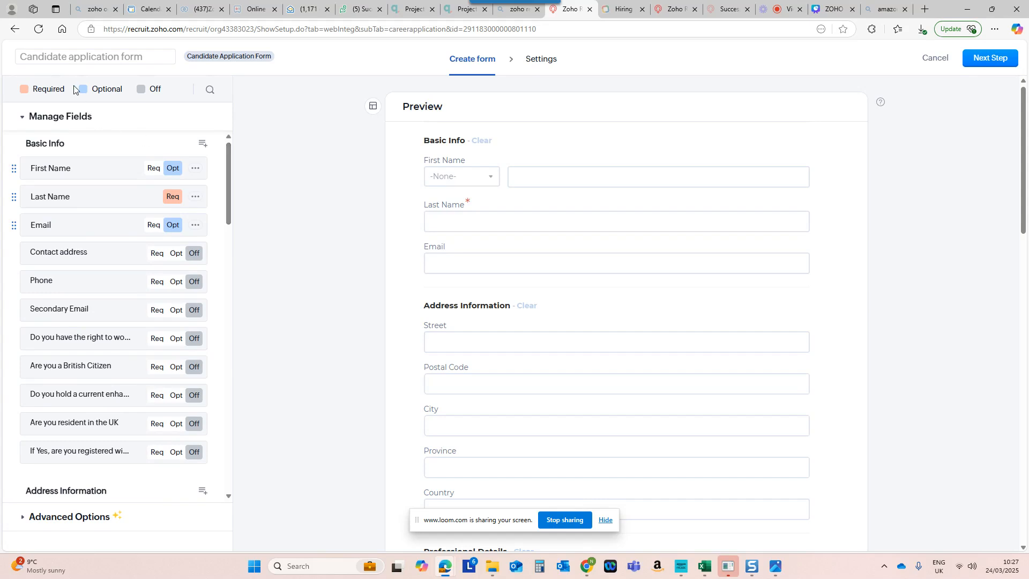
{"action": "left_click", "coordinate": [15, 30]}
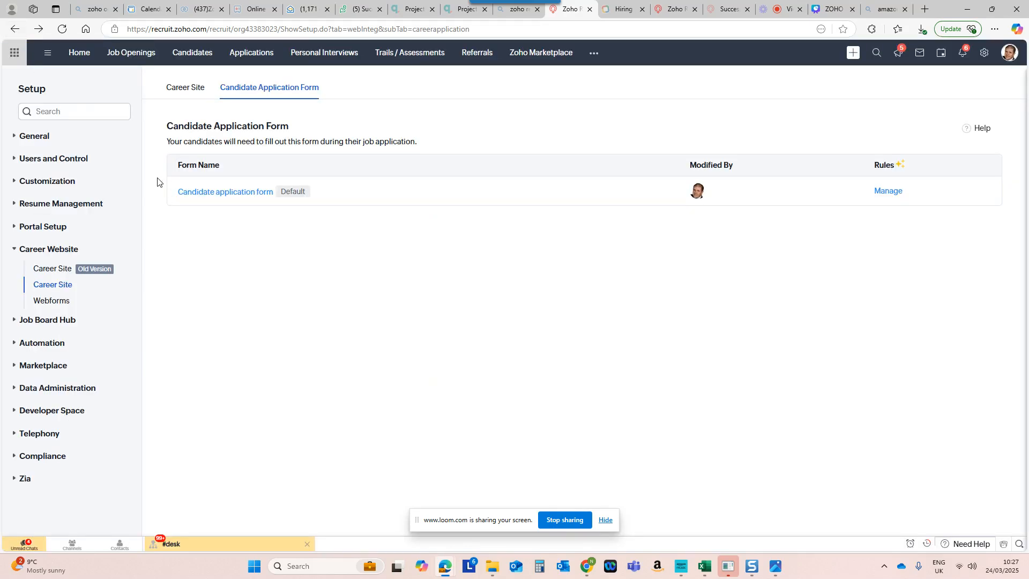
Examine the Test rule of the candidate application form and its available trigger actions, leaving the rule unedited
{"action": "left_click", "coordinate": [889, 191]}
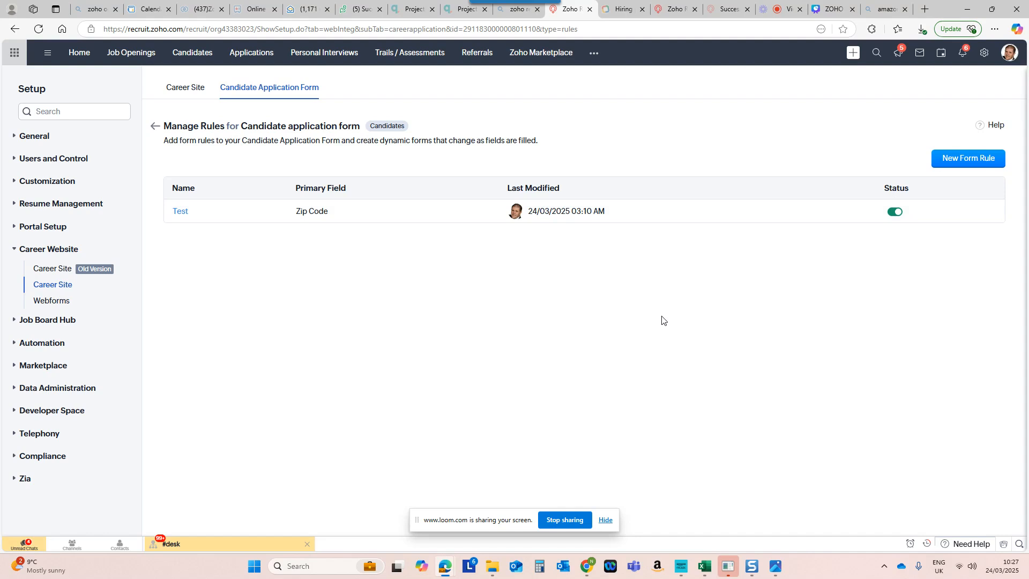
{"action": "left_click", "coordinate": [181, 212]}
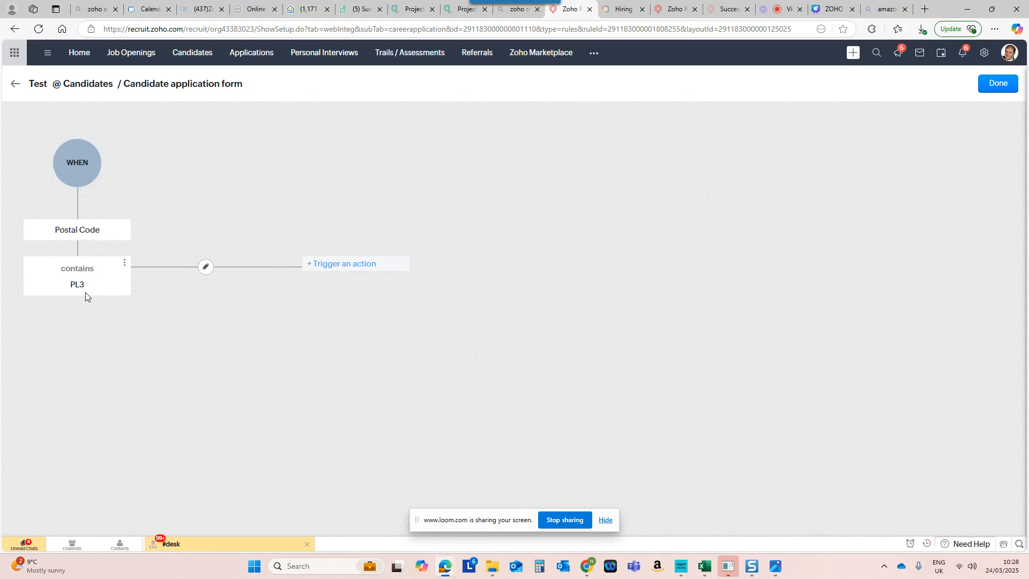
{"action": "left_click", "coordinate": [334, 269]}
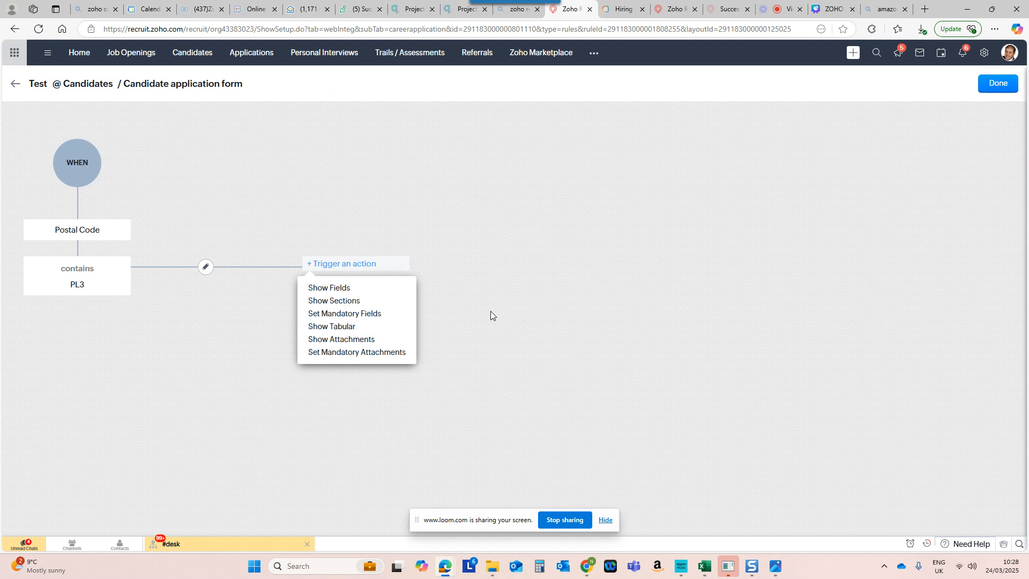
{"action": "left_click", "coordinate": [15, 83]}
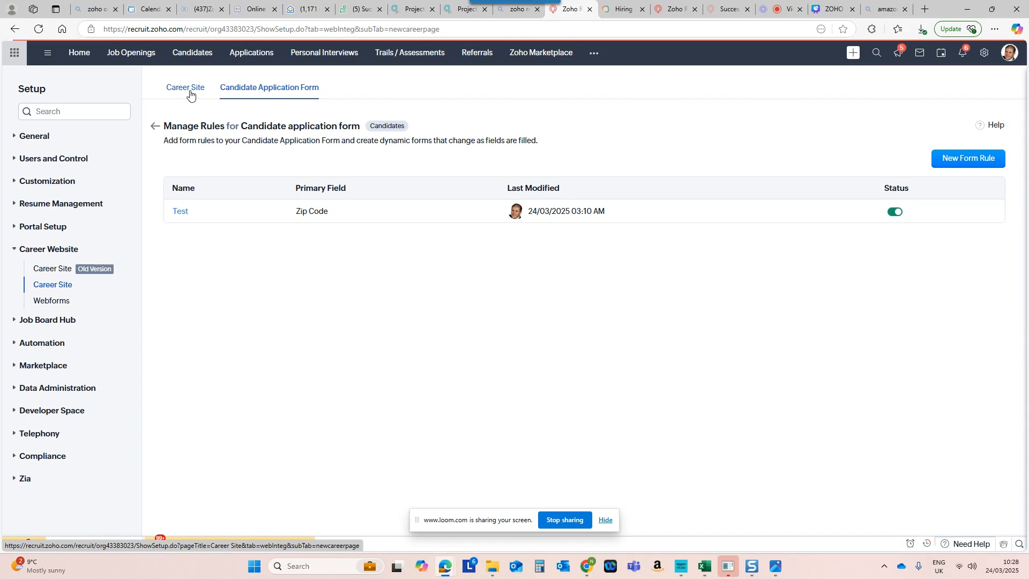
Inspect the Successinbusiness career site's properties and its Custom View options, cancelling without updating
{"action": "left_click", "coordinate": [190, 91]}
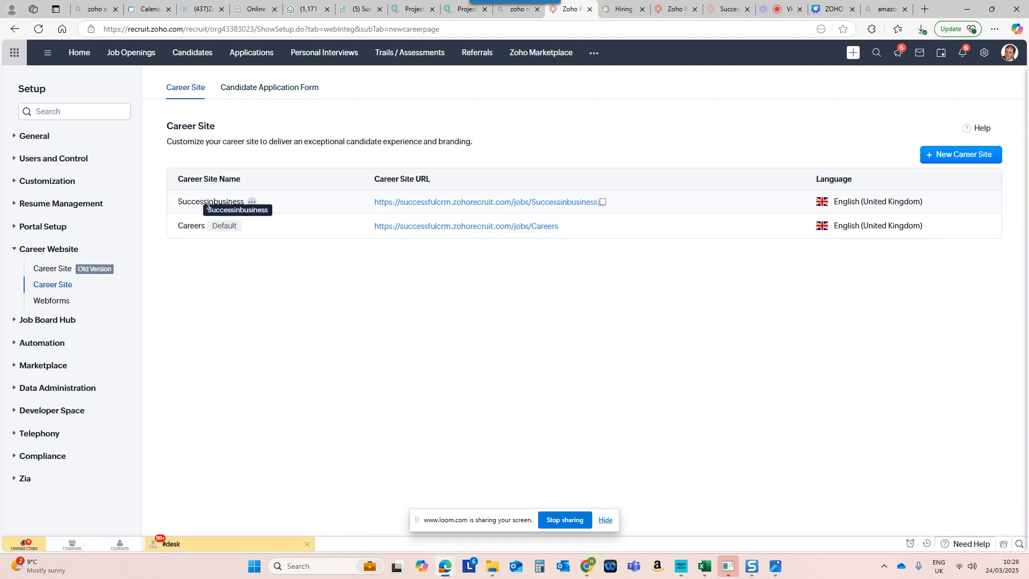
{"action": "left_click", "coordinate": [252, 203]}
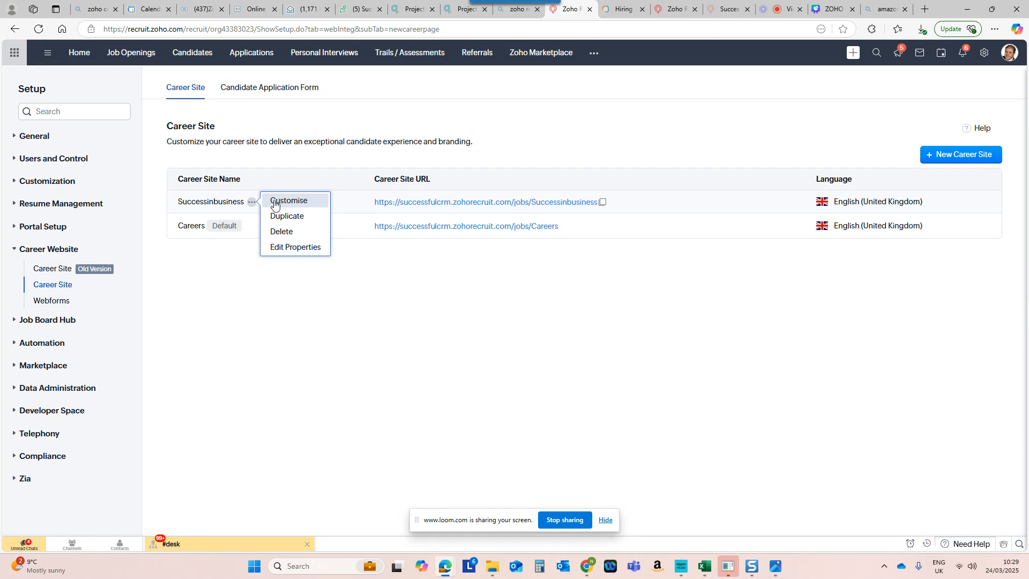
{"action": "left_click", "coordinate": [284, 246]}
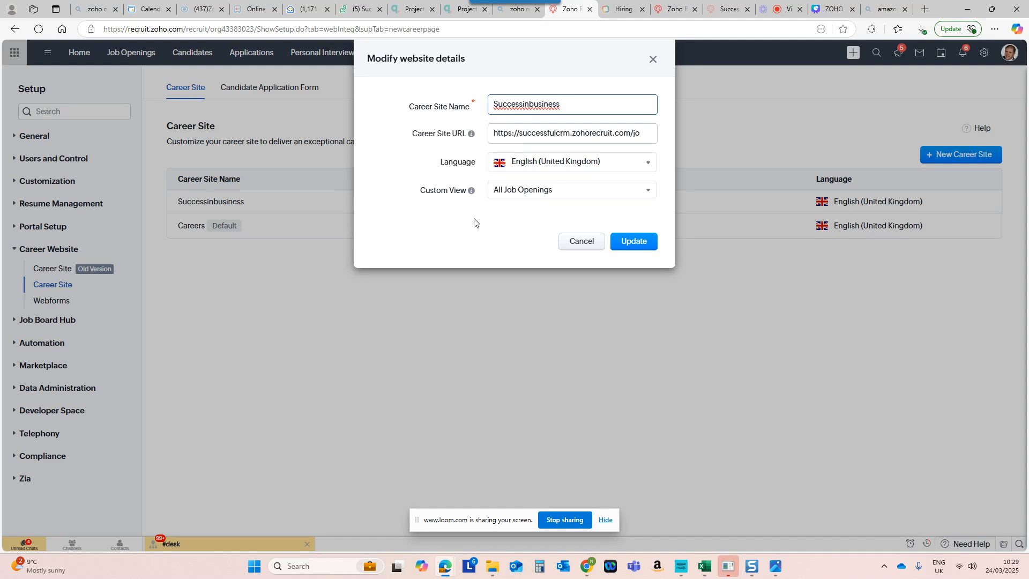
{"action": "left_click", "coordinate": [534, 194]}
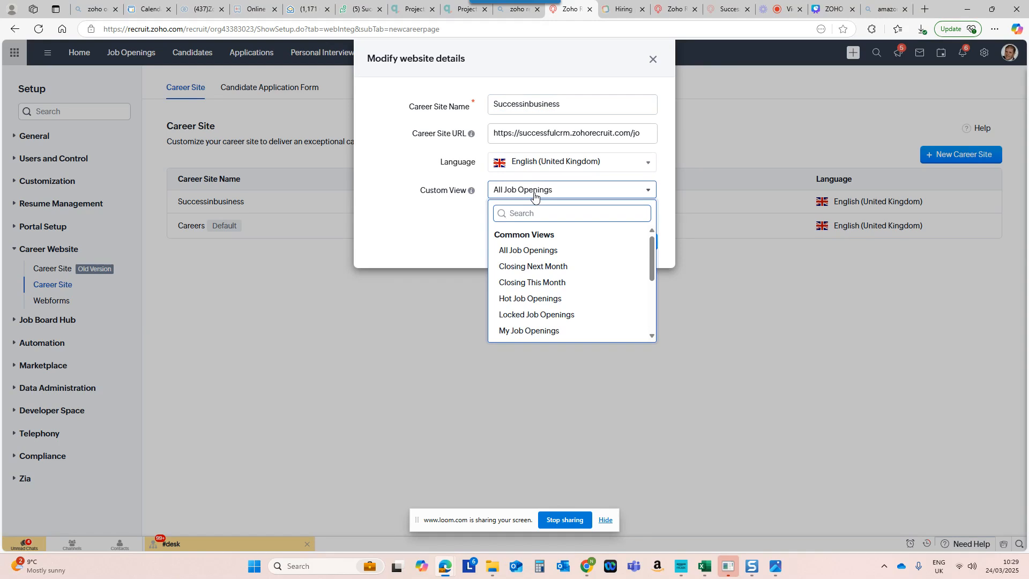
{"action": "left_click", "coordinate": [427, 304]}
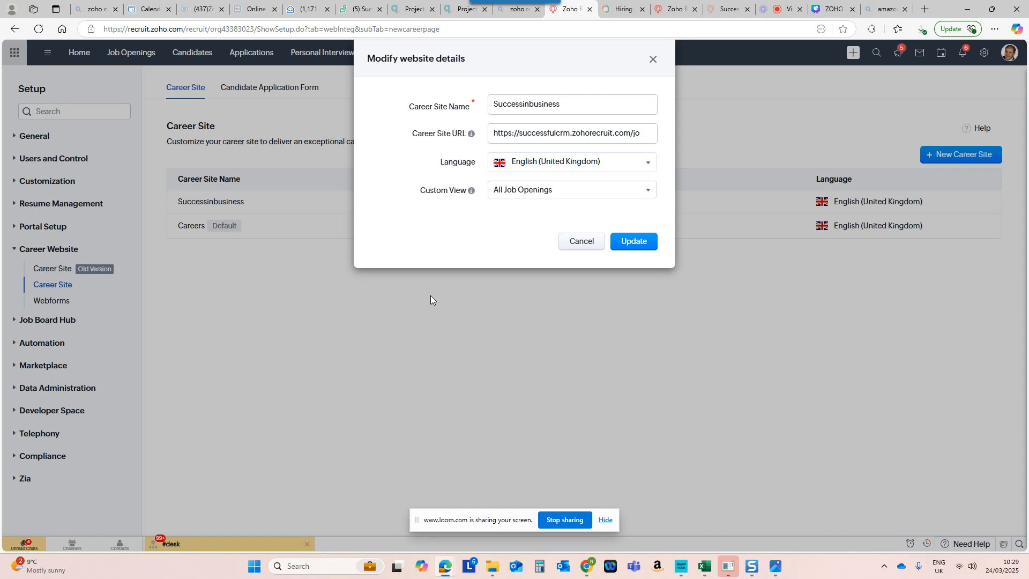
{"action": "left_click", "coordinate": [584, 242]}
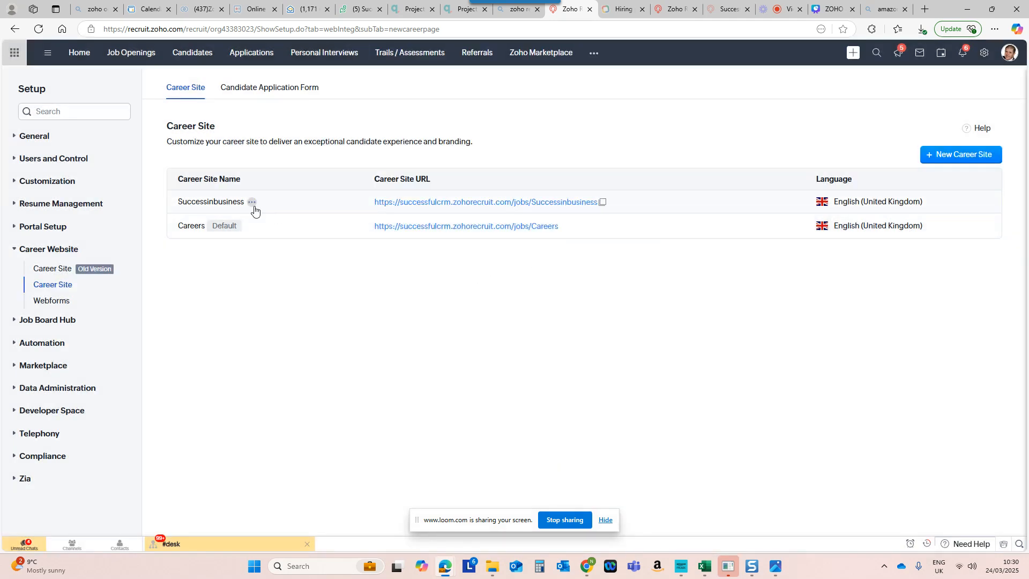
Open the Successinbusiness career site for customising and look over its banner and job list sections
{"action": "left_click", "coordinate": [252, 203]}
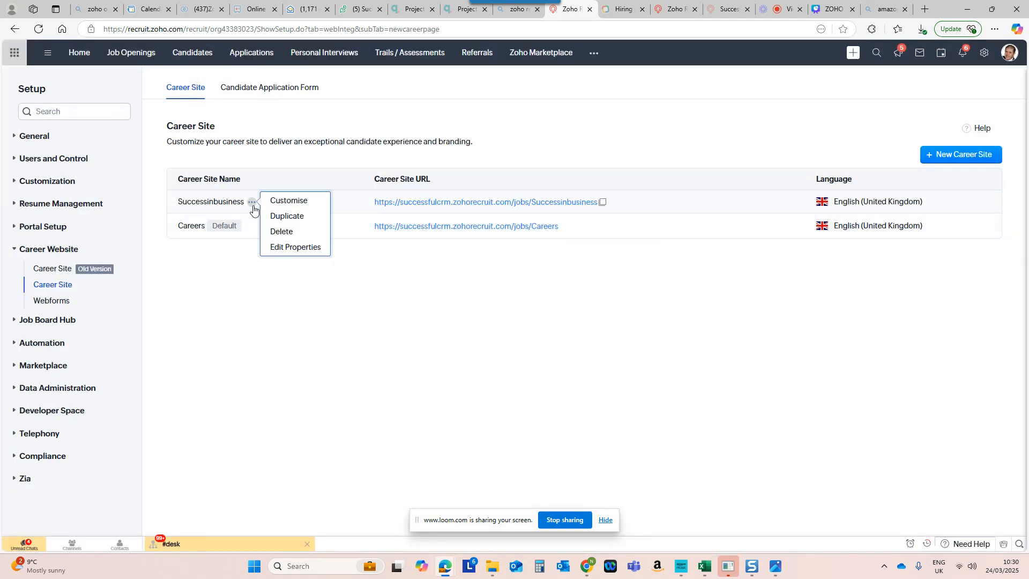
{"action": "left_click", "coordinate": [281, 205]}
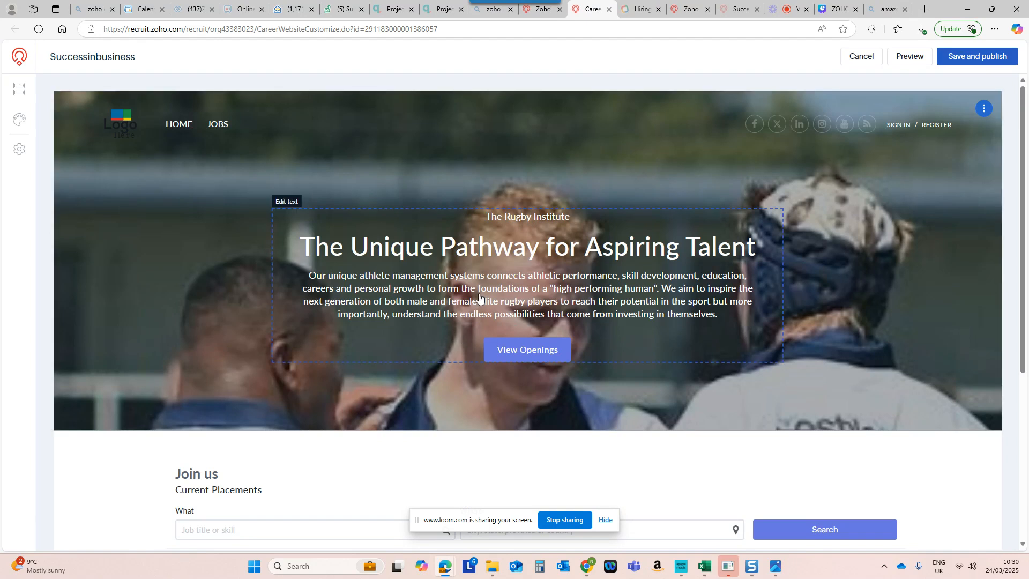
{"action": "scroll", "coordinate": [479, 297], "scroll_direction": "down", "scroll_amount": 3}
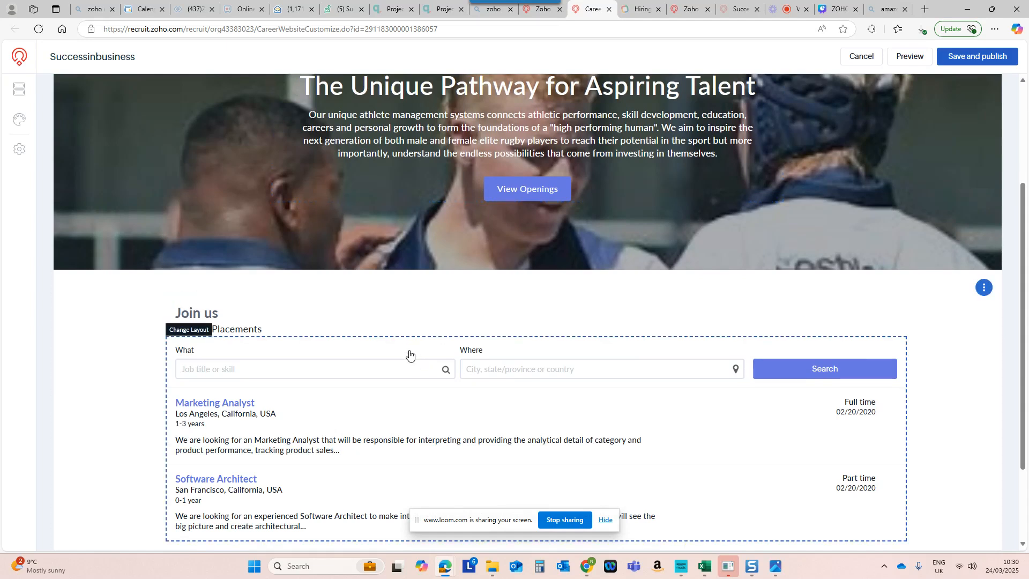
Try the Template 1 and Template 3 layouts for the job list, and leave the site editor without updating or publishing
{"action": "left_click", "coordinate": [176, 332]}
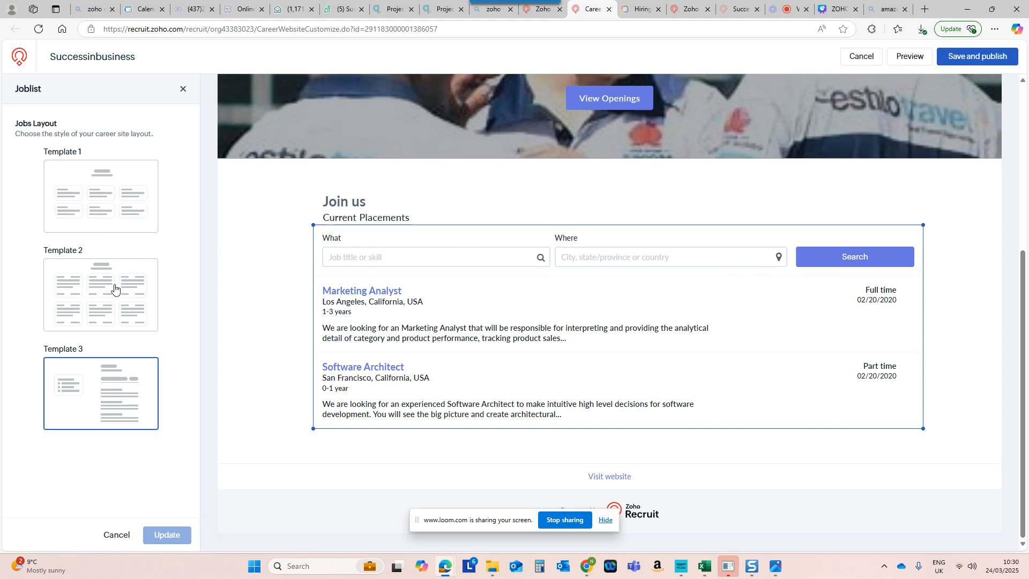
{"action": "left_click", "coordinate": [106, 224]}
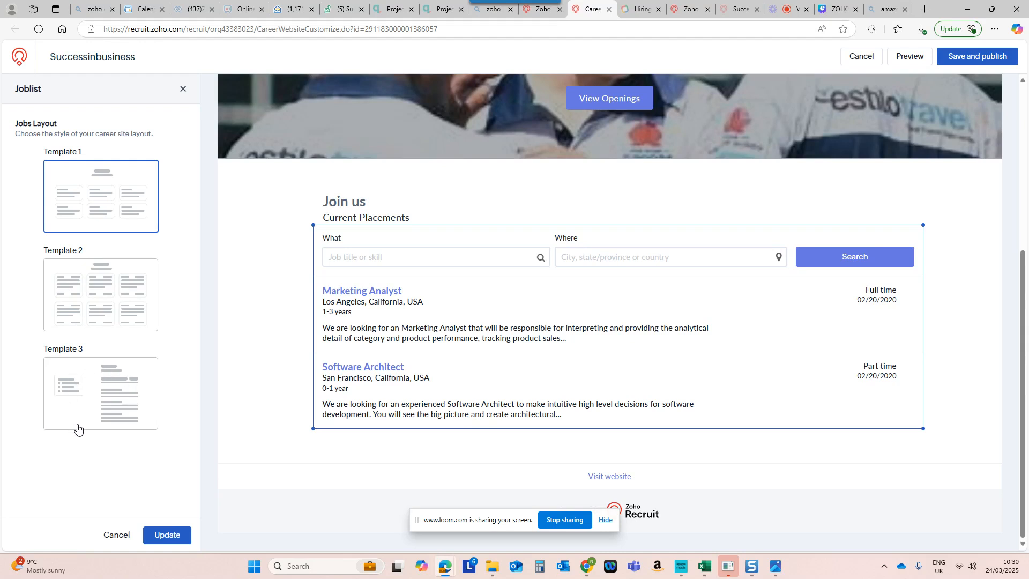
{"action": "left_click", "coordinate": [114, 383]}
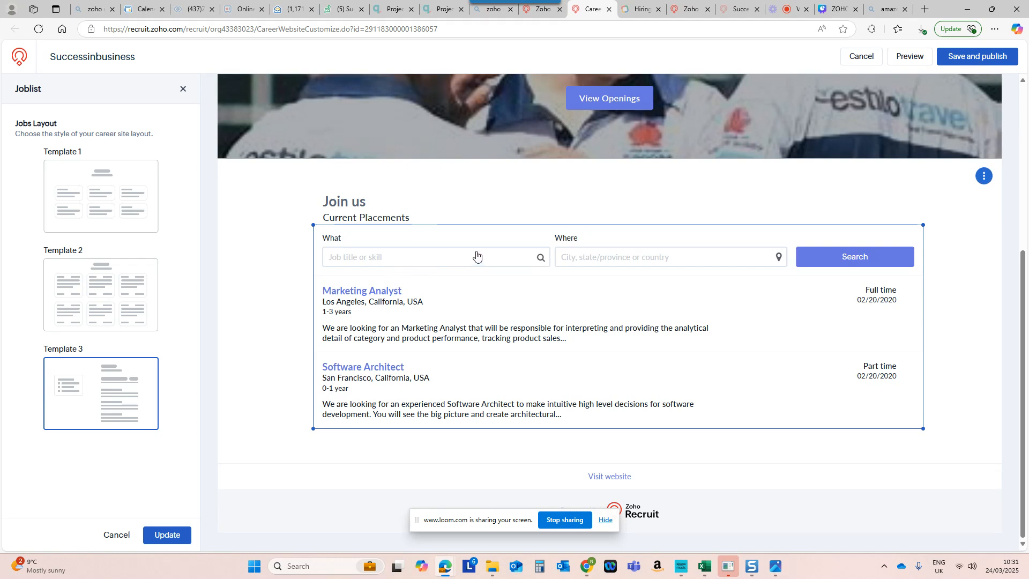
{"action": "left_click", "coordinate": [184, 90]}
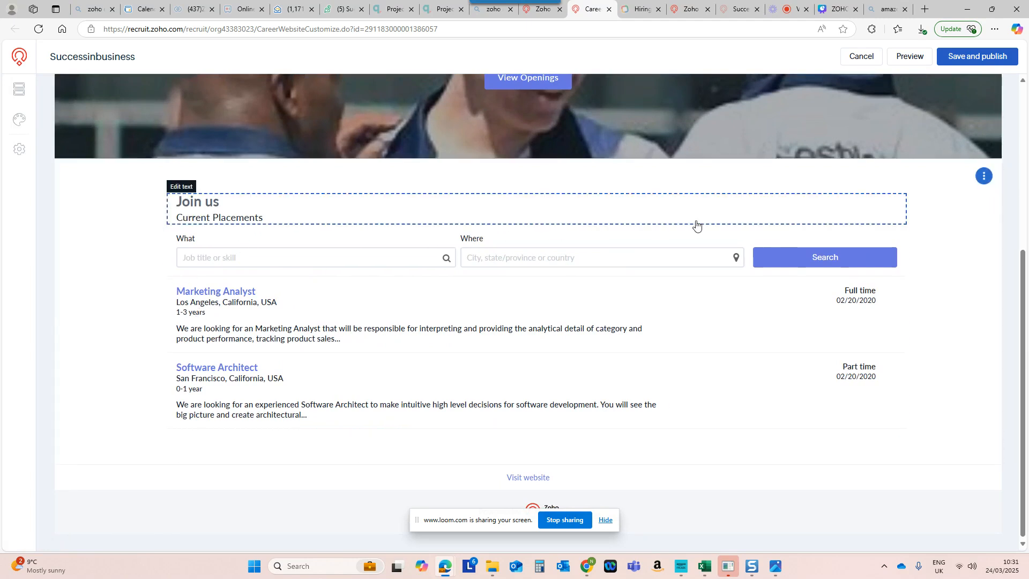
{"action": "scroll", "coordinate": [458, 217], "scroll_direction": "up", "scroll_amount": 5}
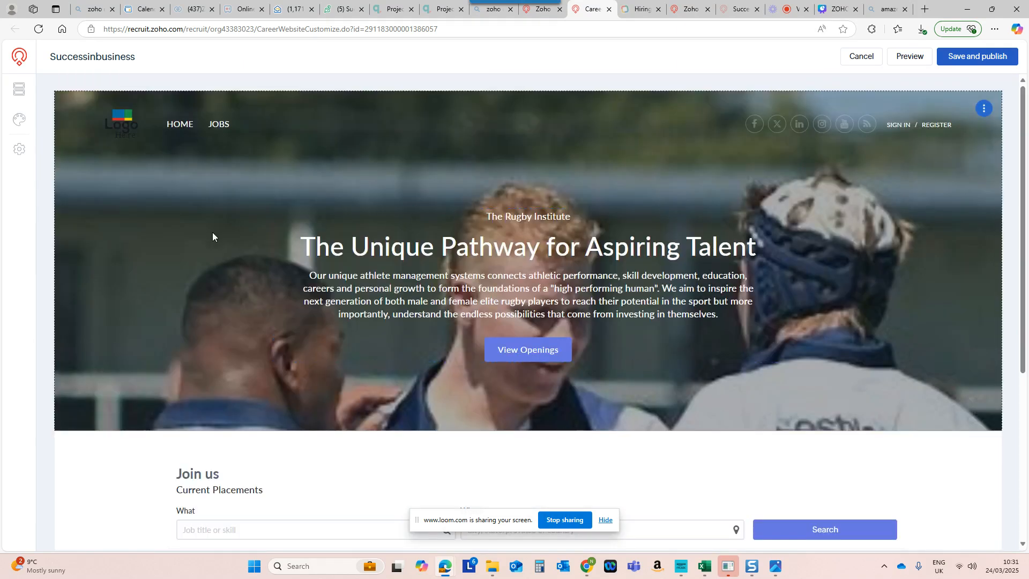
{"action": "left_click", "coordinate": [857, 58]}
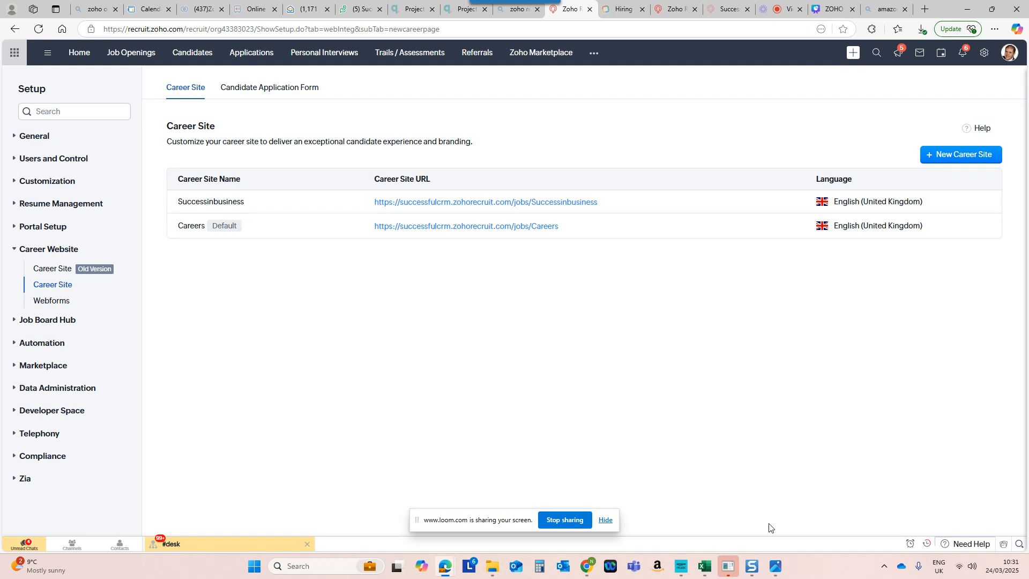
Switch to the image viewer showing "ZOHO Recruit Customising your website.jpg"
{"action": "left_click", "coordinate": [776, 565]}
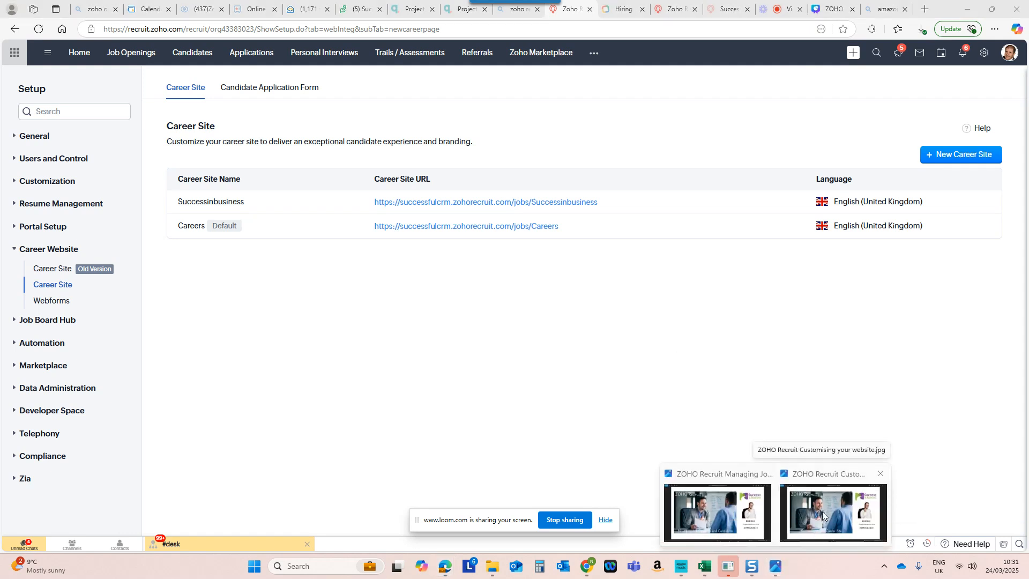
{"action": "left_click", "coordinate": [824, 516]}
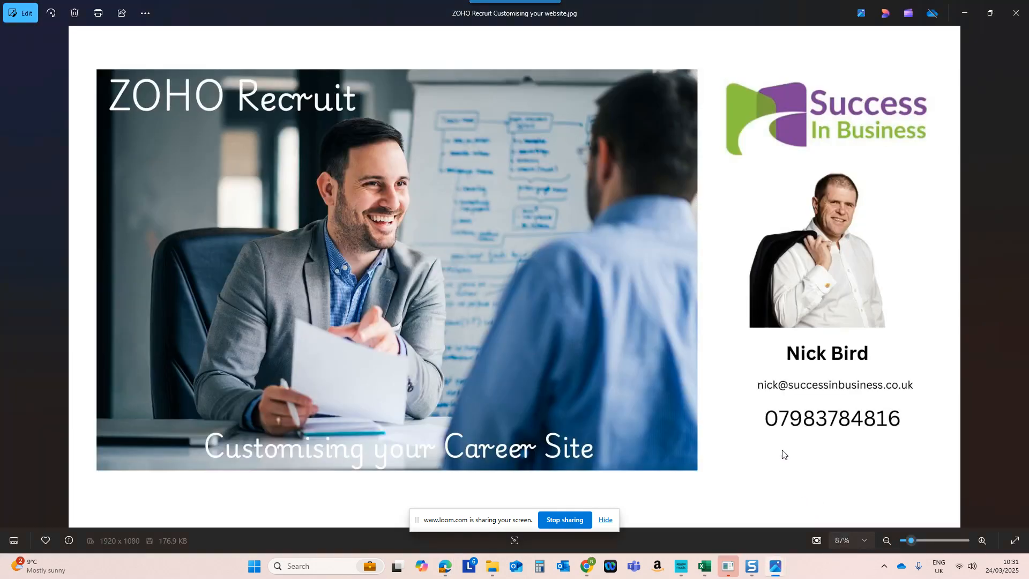